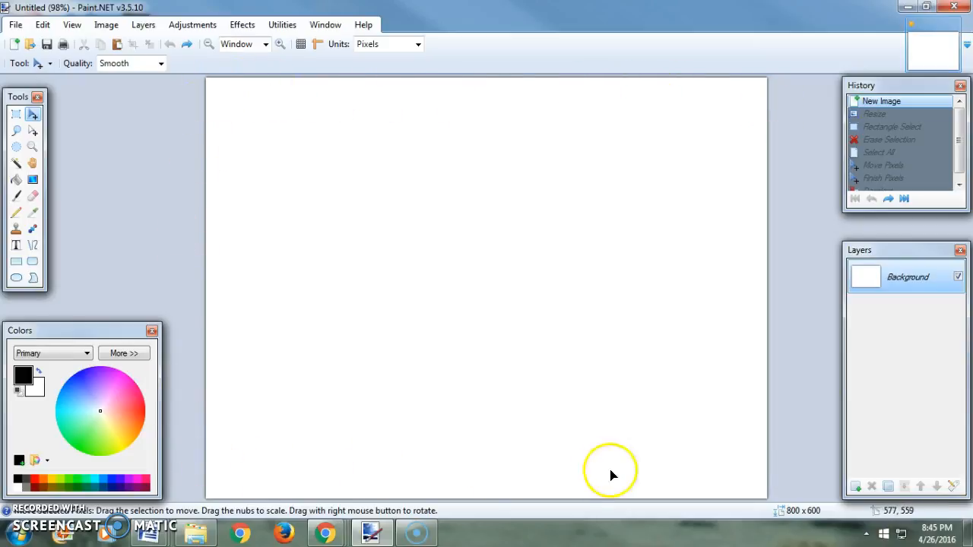
# Resize the blank image to 900 pixels wide and 1000 pixels high
pyautogui.click(714, 464)
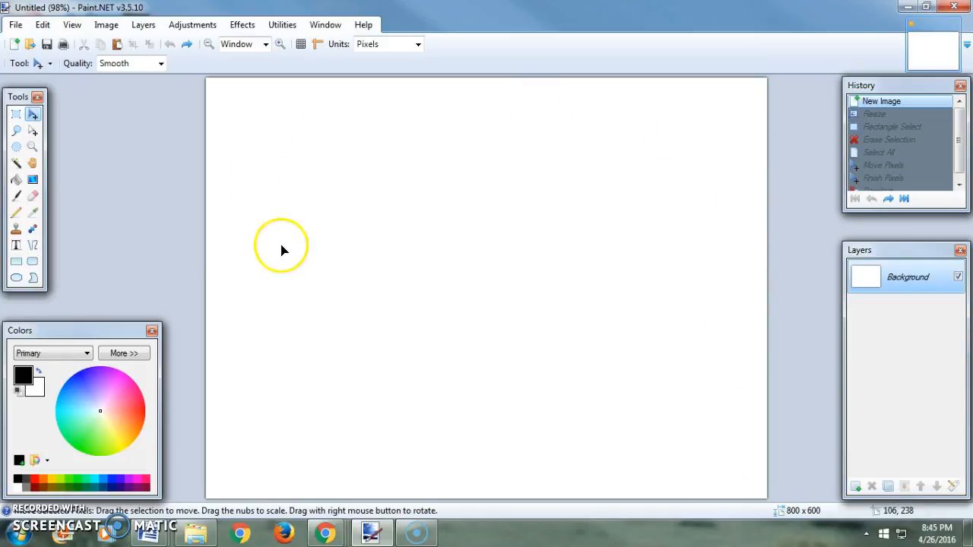
pyautogui.click(107, 25)
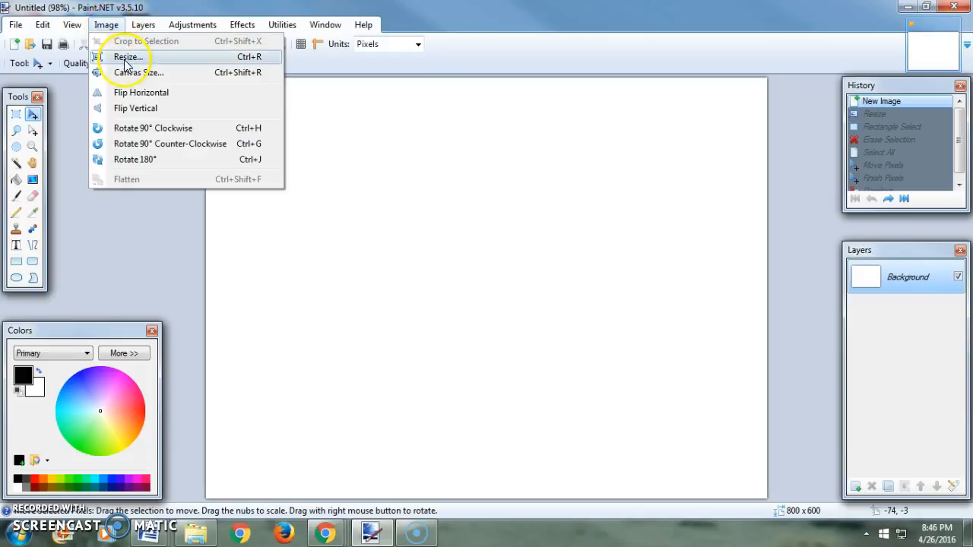
pyautogui.click(127, 57)
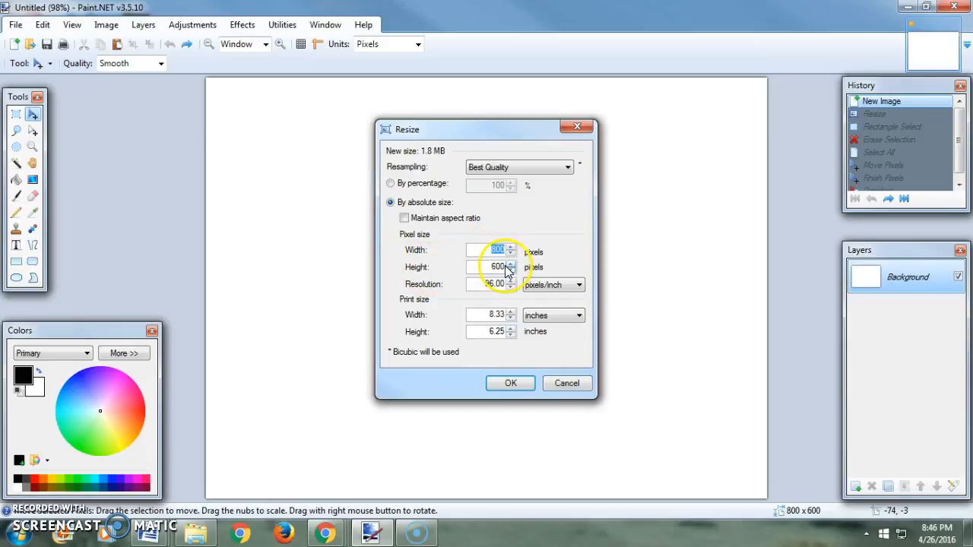
pyautogui.moveTo(491, 266); pyautogui.dragTo(515, 265)
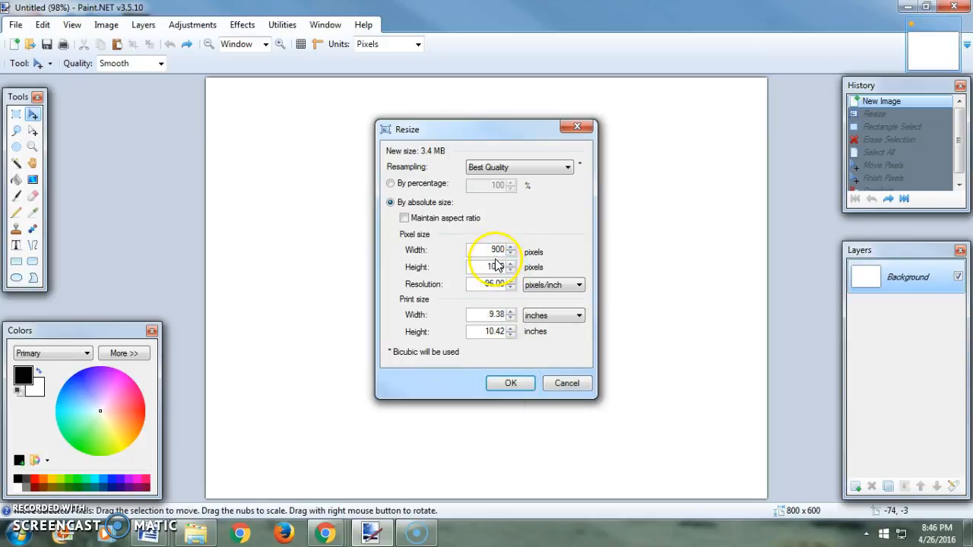
pyautogui.click(511, 385)
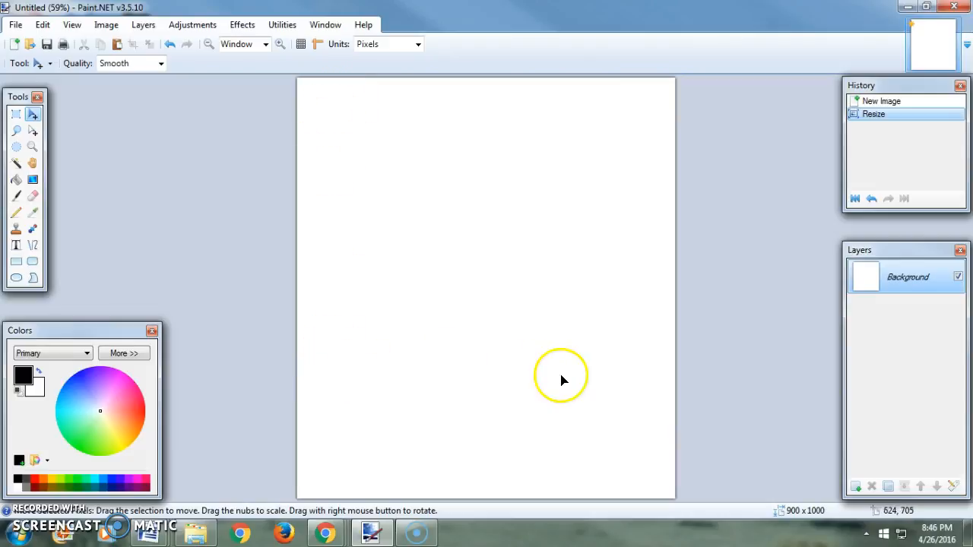
# Erase a rectangle of about 817 × 752 pixels from the white canvas, leaving narrow top and side borders and a deep bottom border
pyautogui.click(17, 117)
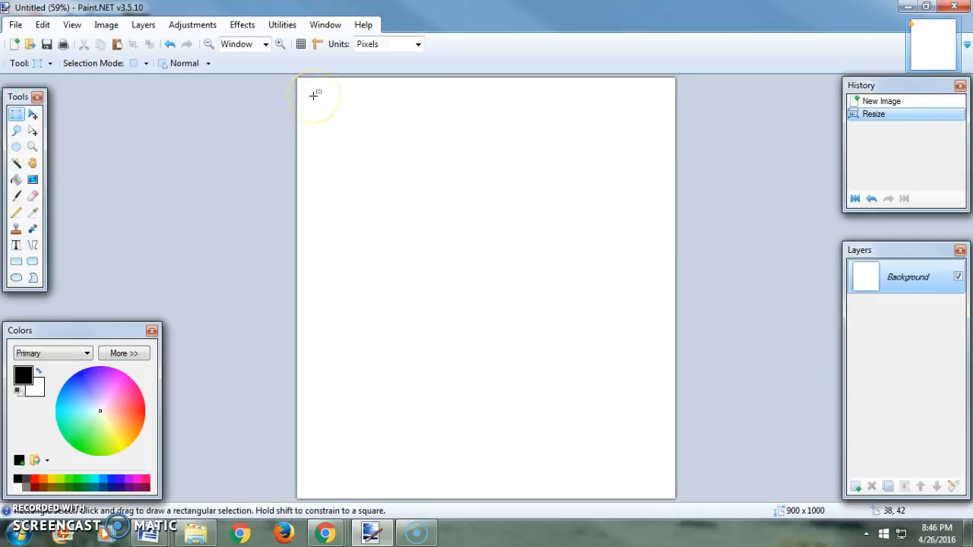
pyautogui.moveTo(314, 95); pyautogui.dragTo(658, 410)
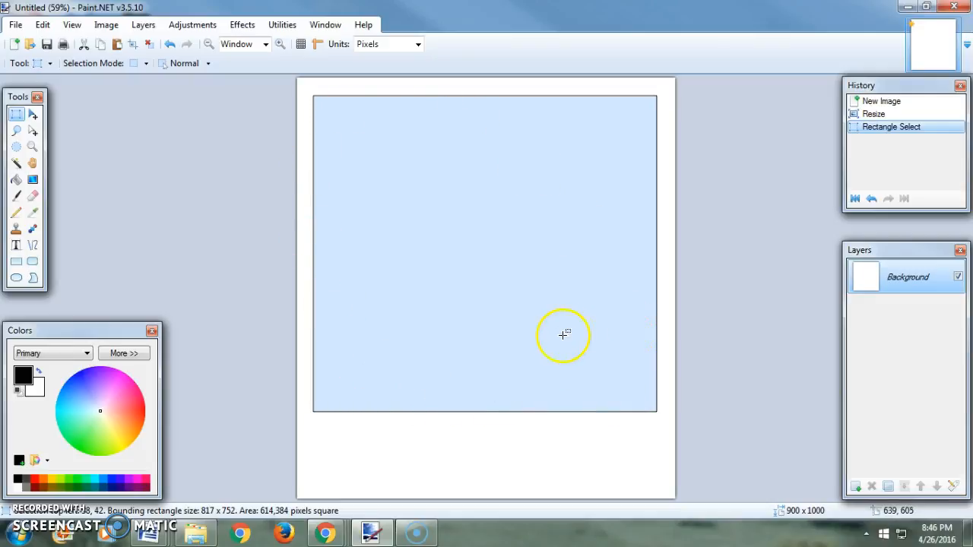
pyautogui.press('Delete')
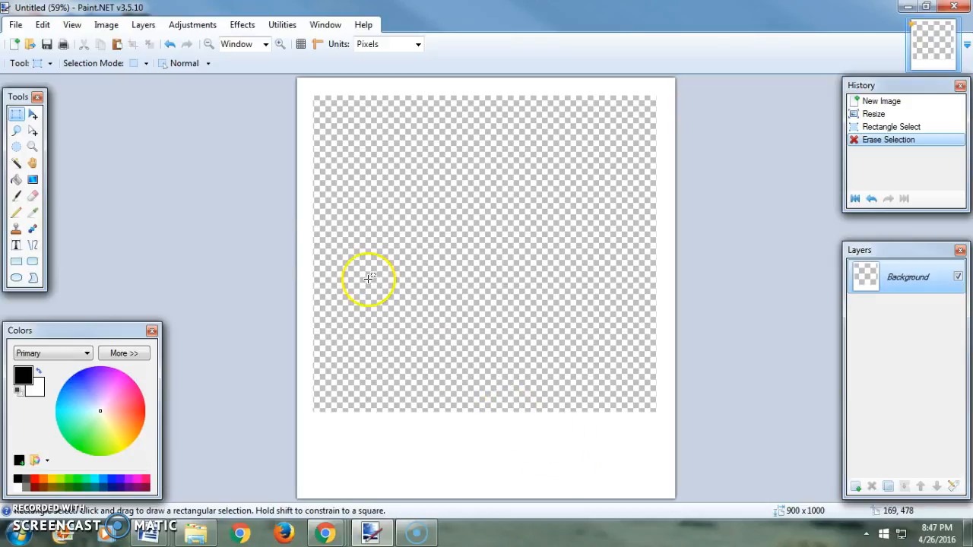
# Open the photo "bayfront park 024" from the desktop pictures folder as a second image
pyautogui.click(31, 45)
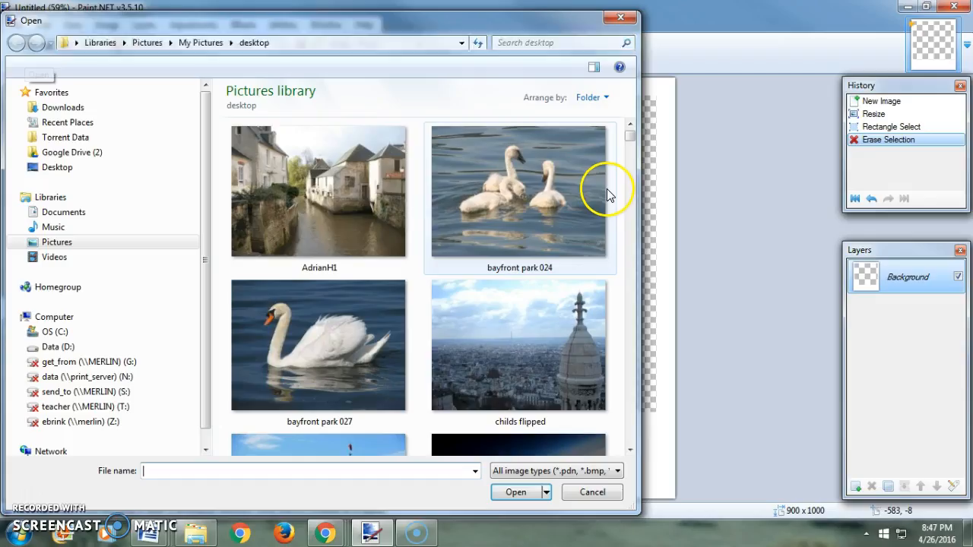
pyautogui.doubleClick(482, 195)
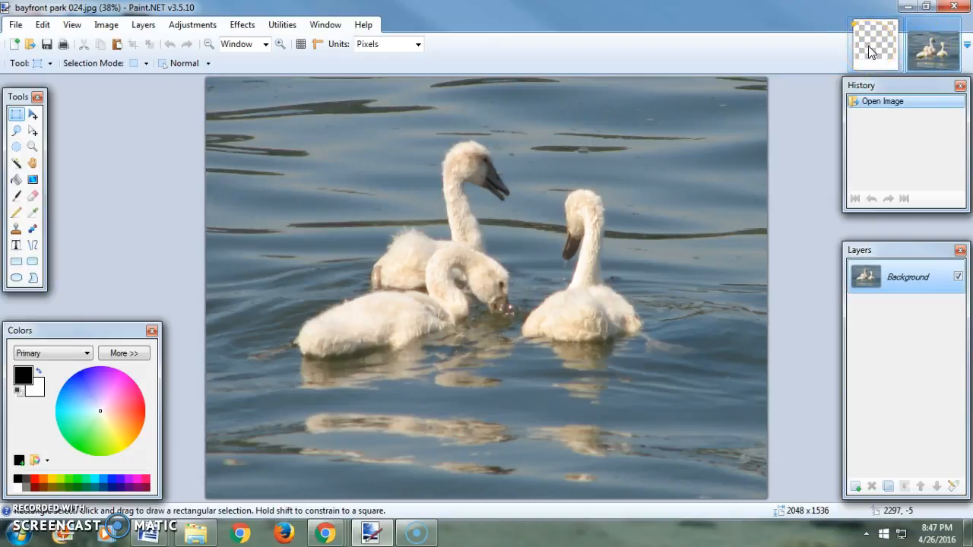
pyautogui.click(932, 50)
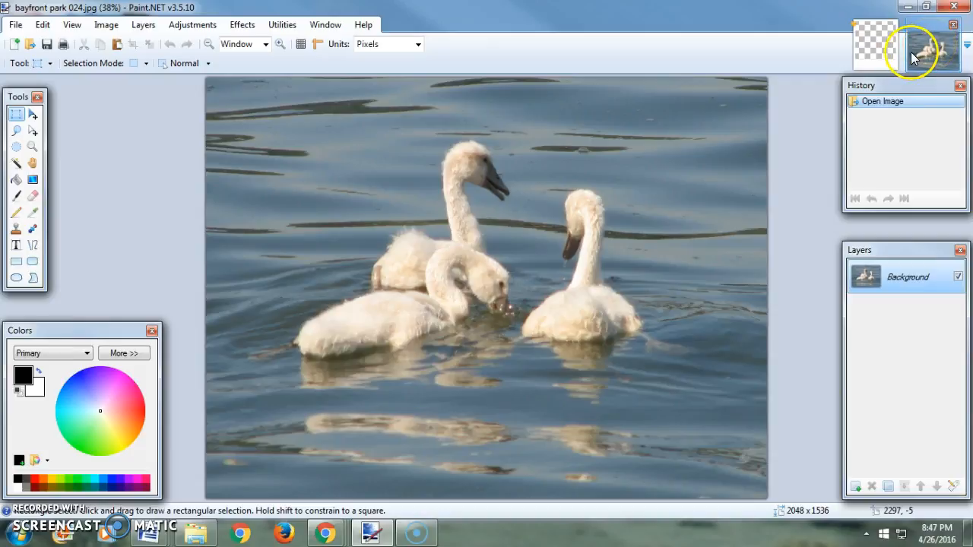
pyautogui.click(880, 55)
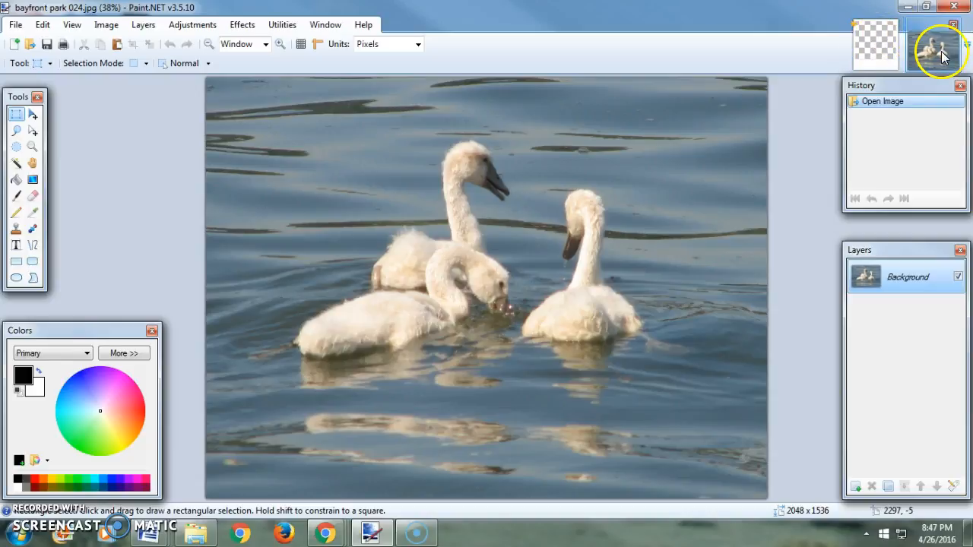
# Switch back to the untitled frame image, select all of it with Move Selected Pixels active, and copy it
pyautogui.click(873, 49)
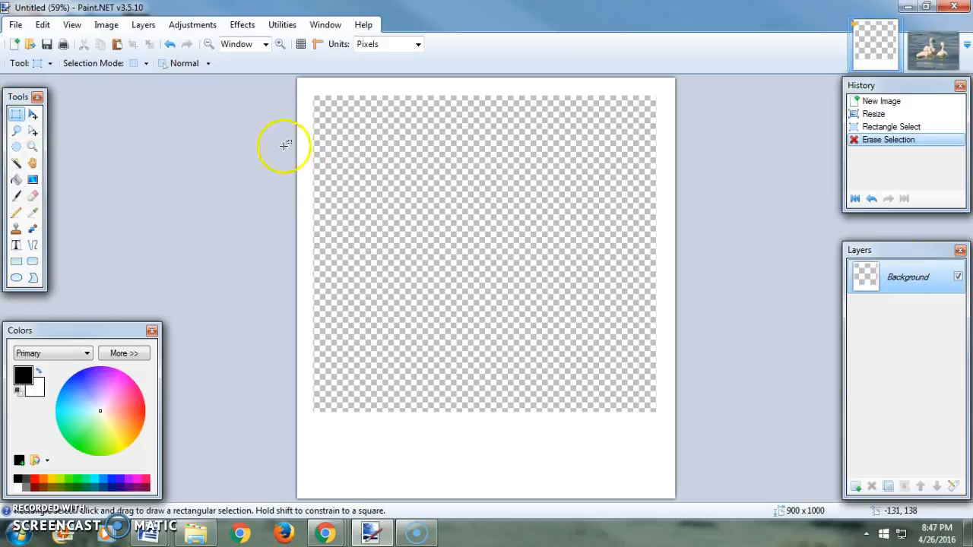
pyautogui.click(33, 118)
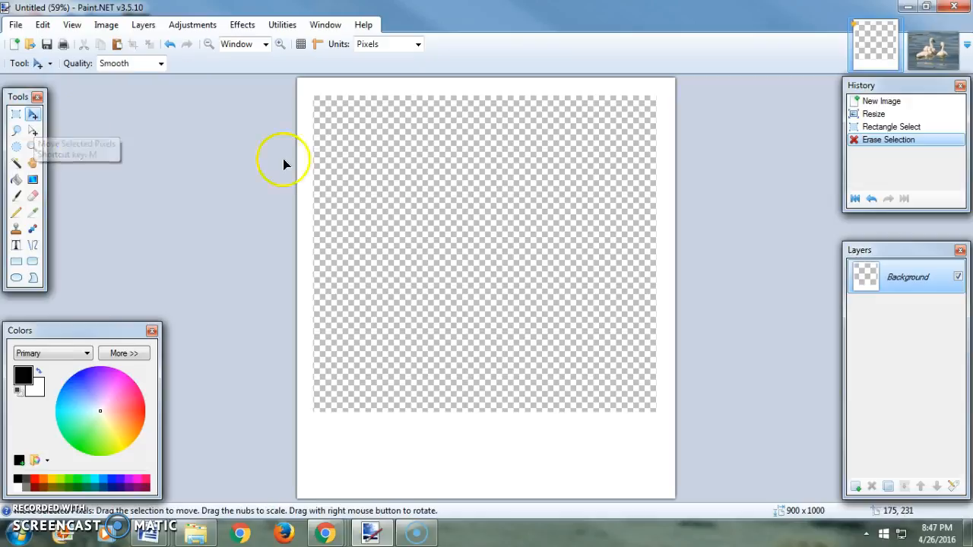
pyautogui.hotkey('ctrl', 'a')
pyautogui.click(434, 196)
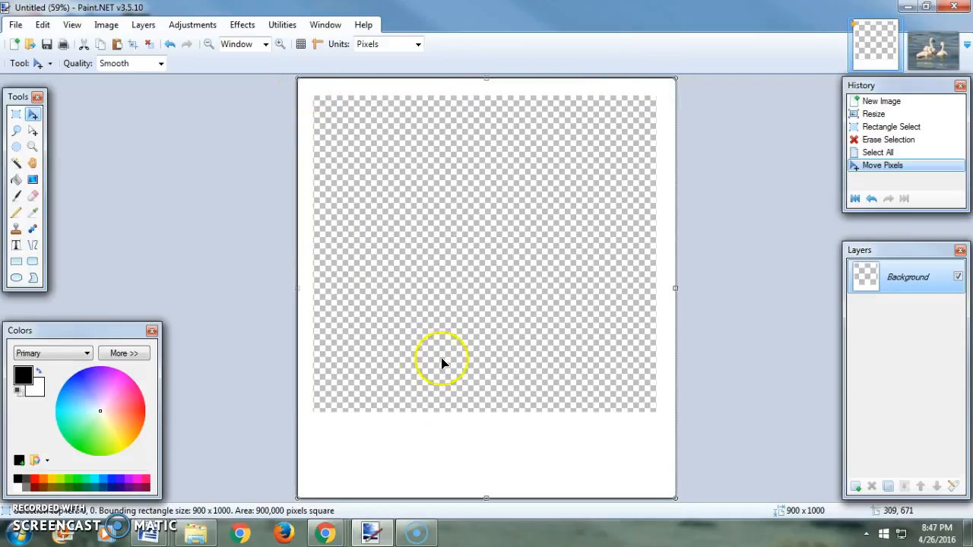
pyautogui.click(43, 25)
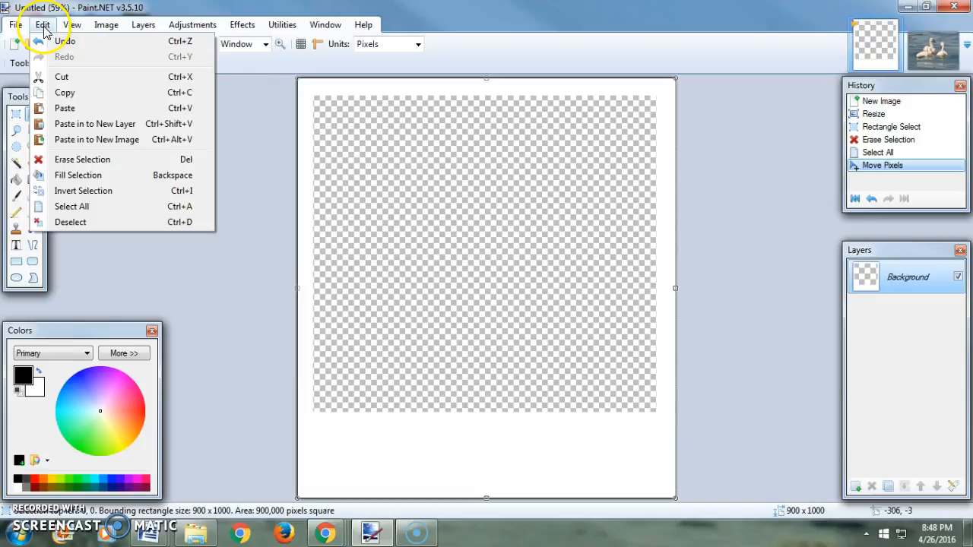
pyautogui.click(65, 92)
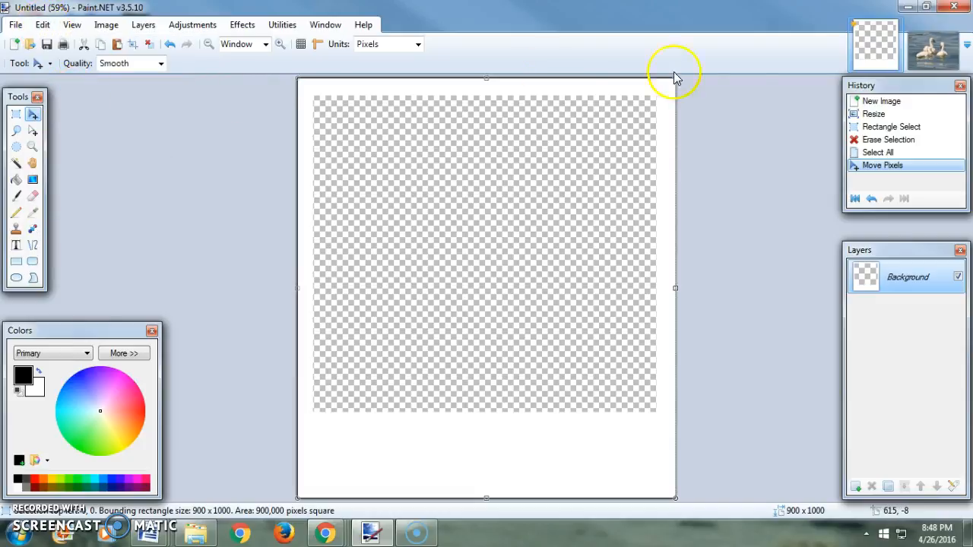
# Paste the frame into a new layer of the swan photo, move it over the swans near the centre, and deselect it
pyautogui.click(925, 55)
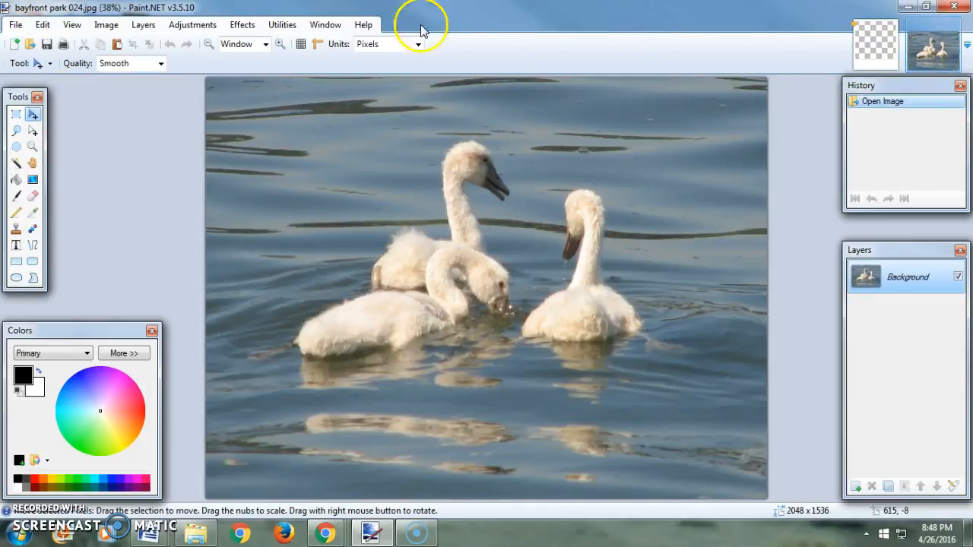
pyautogui.click(42, 25)
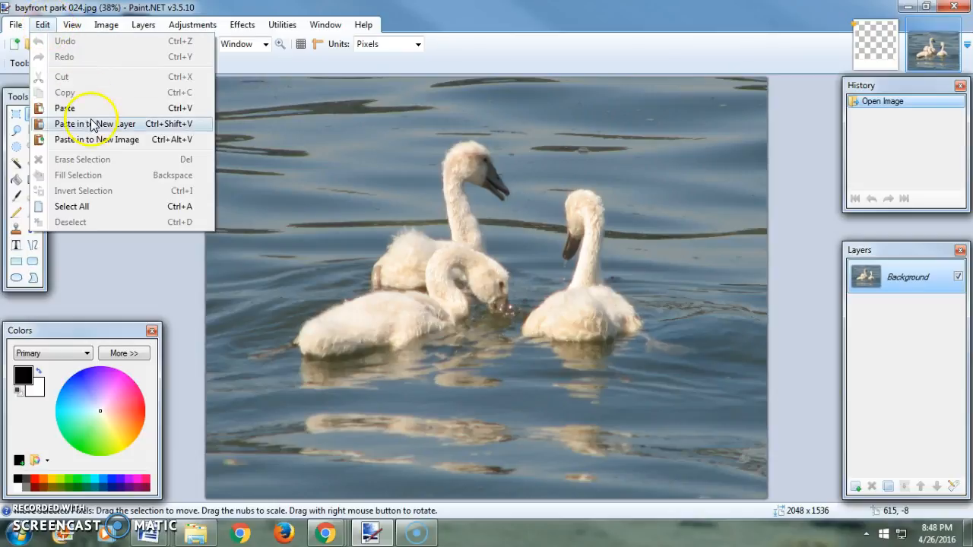
pyautogui.click(116, 129)
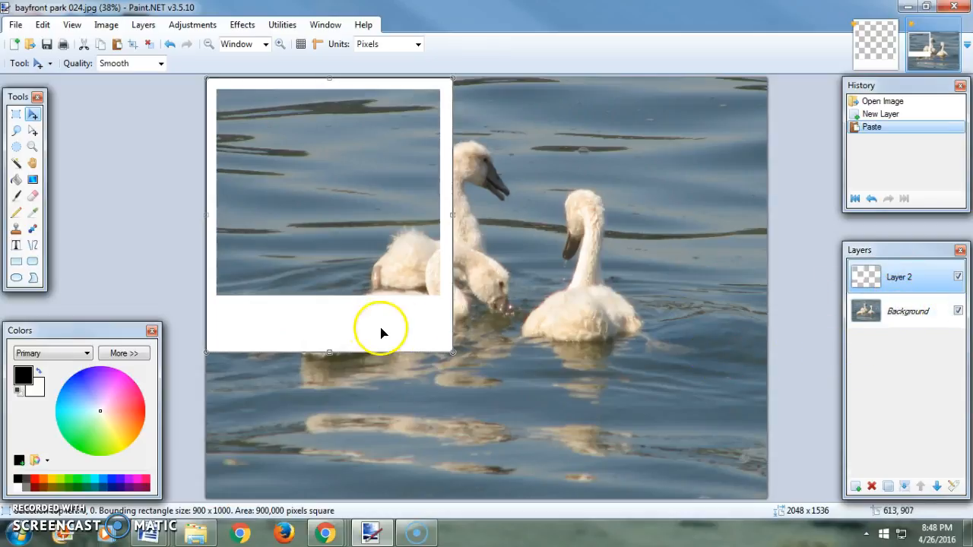
pyautogui.moveTo(387, 330); pyautogui.dragTo(516, 366)
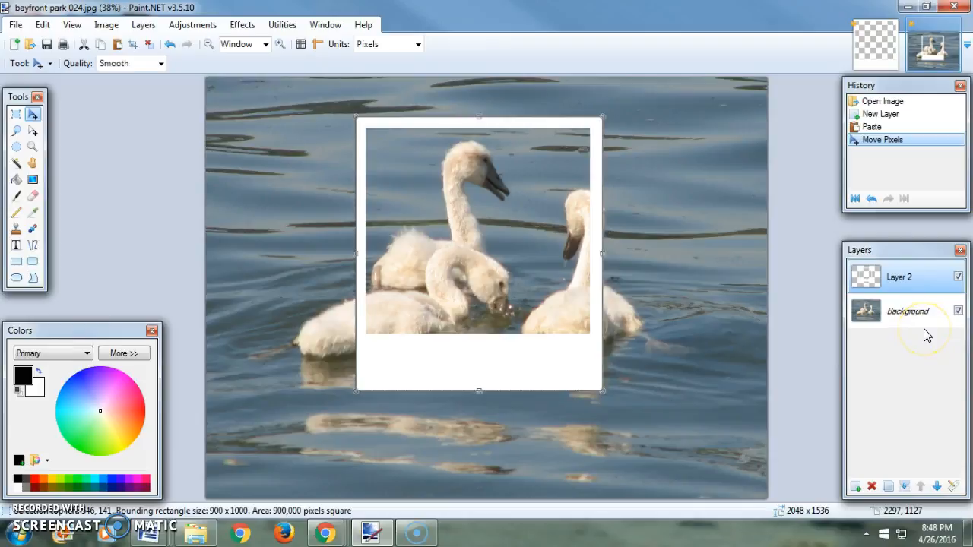
pyautogui.click(149, 45)
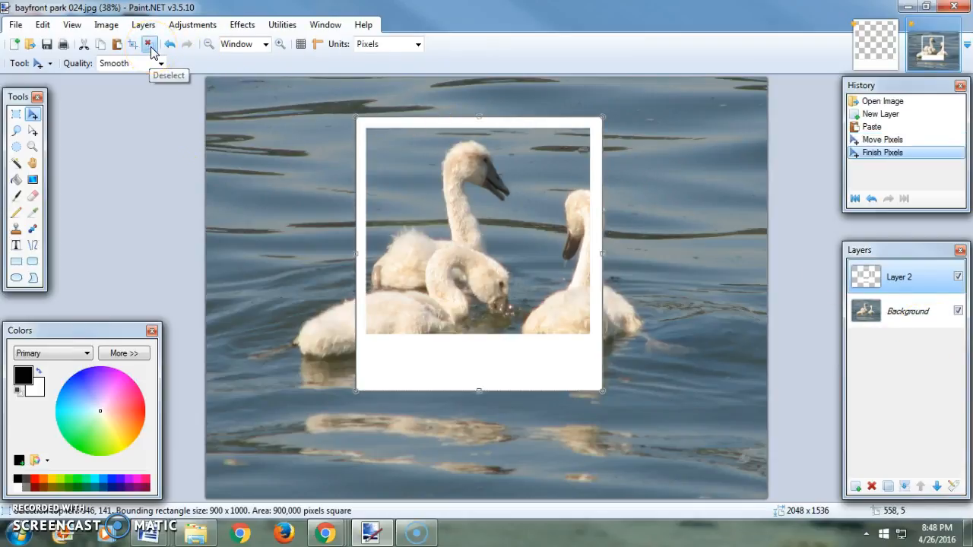
# Scale the whole Background layer down to about 1219 × 887 pixels, position the swans inside the frame opening, and deselect
pyautogui.click(900, 318)
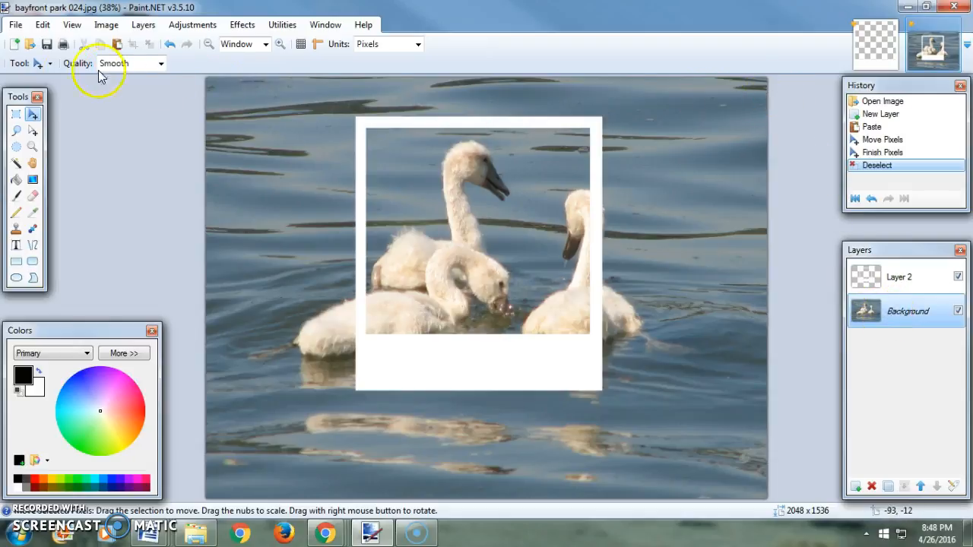
pyautogui.hotkey('ctrl', 'a')
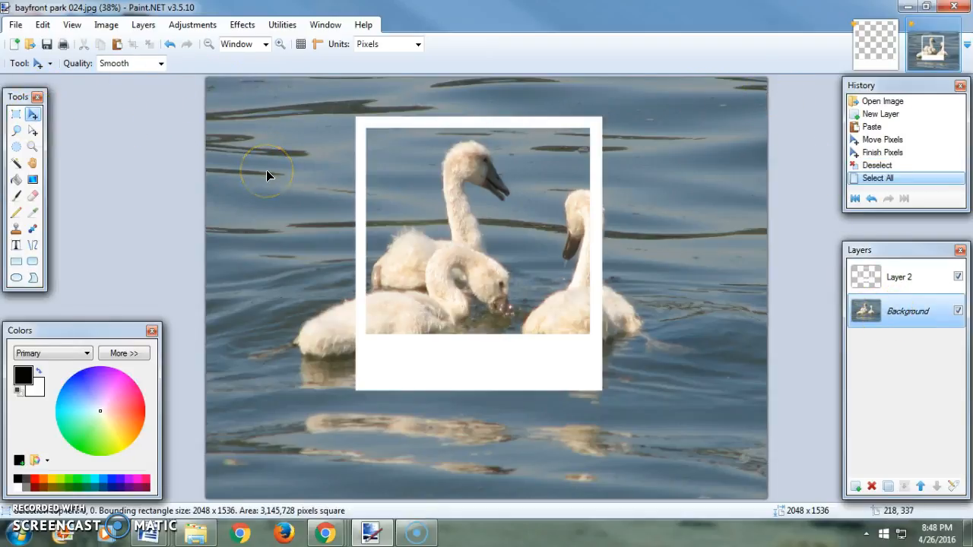
pyautogui.click(266, 176)
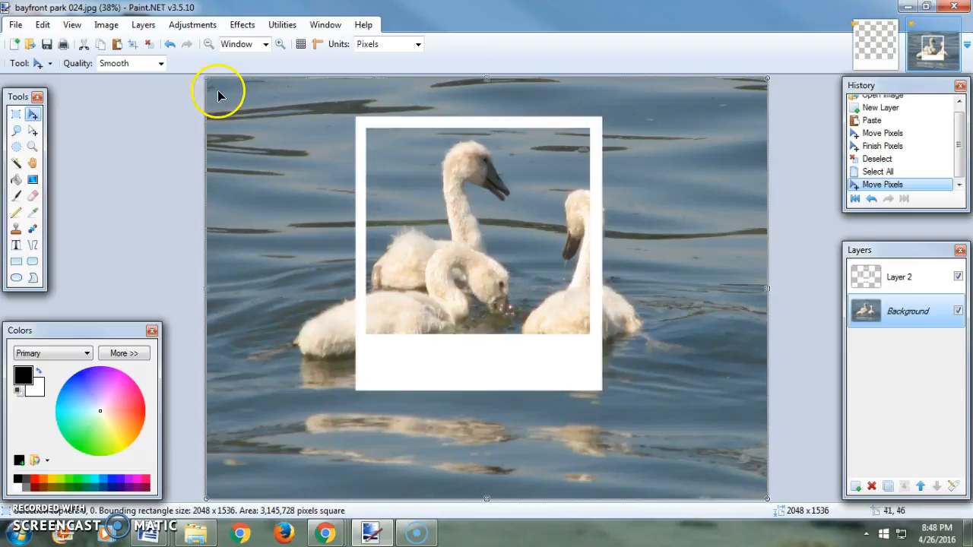
pyautogui.moveTo(208, 80); pyautogui.dragTo(433, 261)
pyautogui.moveTo(661, 361); pyautogui.dragTo(576, 254)
pyautogui.moveTo(576, 254); pyautogui.dragTo(575, 254)
pyautogui.click(374, 140)
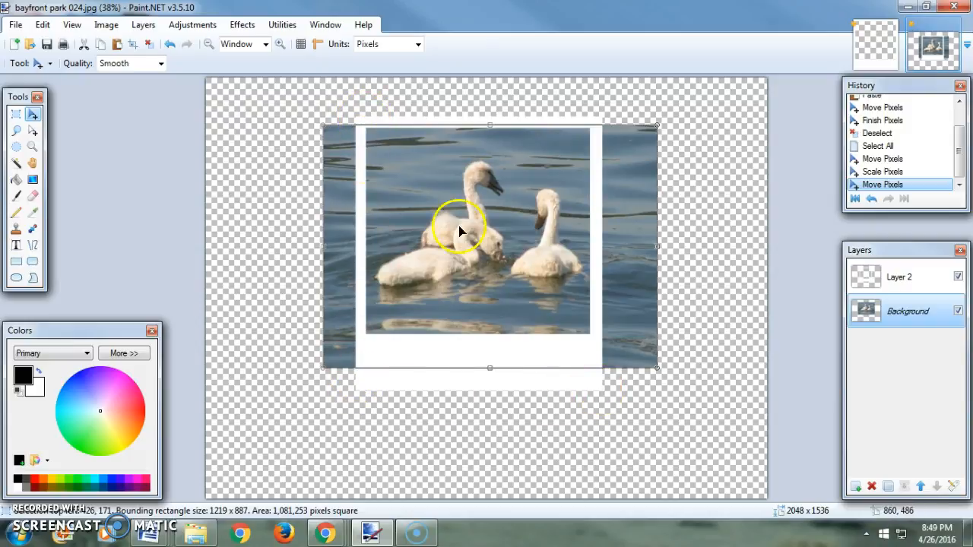
pyautogui.click(148, 47)
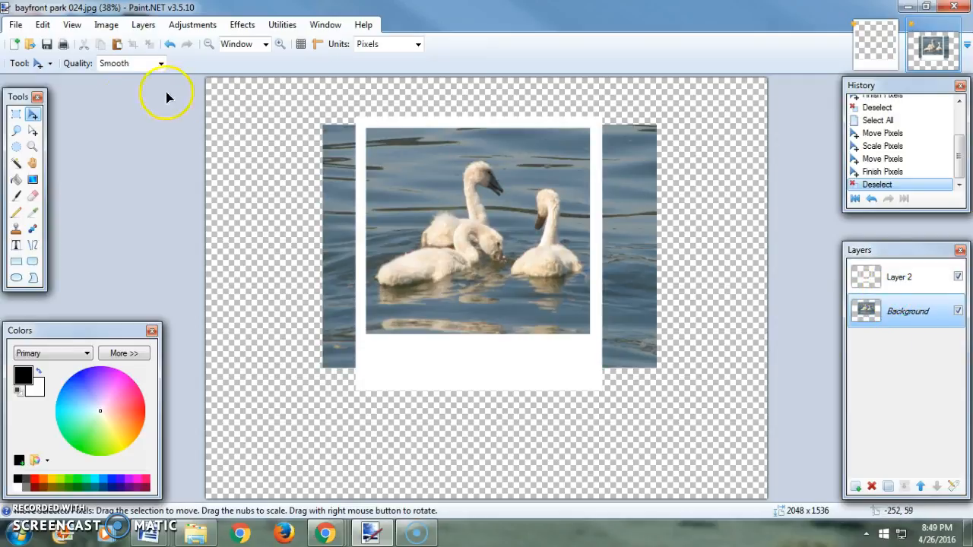
# Crop the image to the frame's outer edge, trimming the leftover edges with a second crop to about 891 × 983 pixels
pyautogui.click(18, 118)
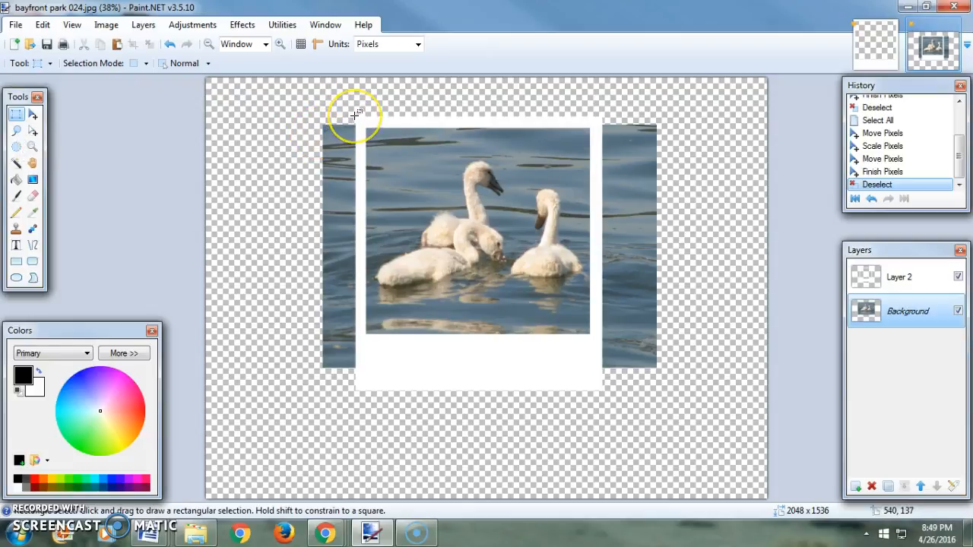
pyautogui.moveTo(354, 116); pyautogui.dragTo(601, 389)
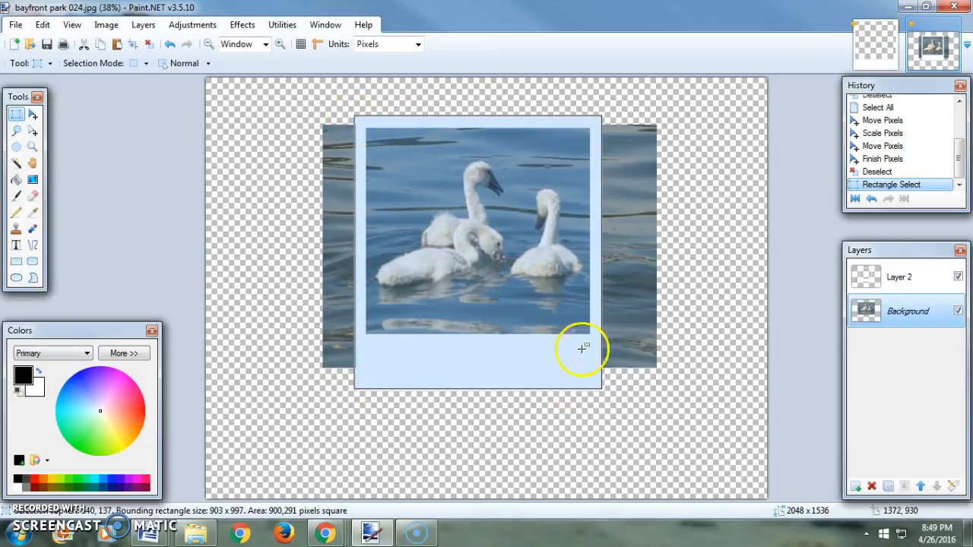
pyautogui.click(136, 50)
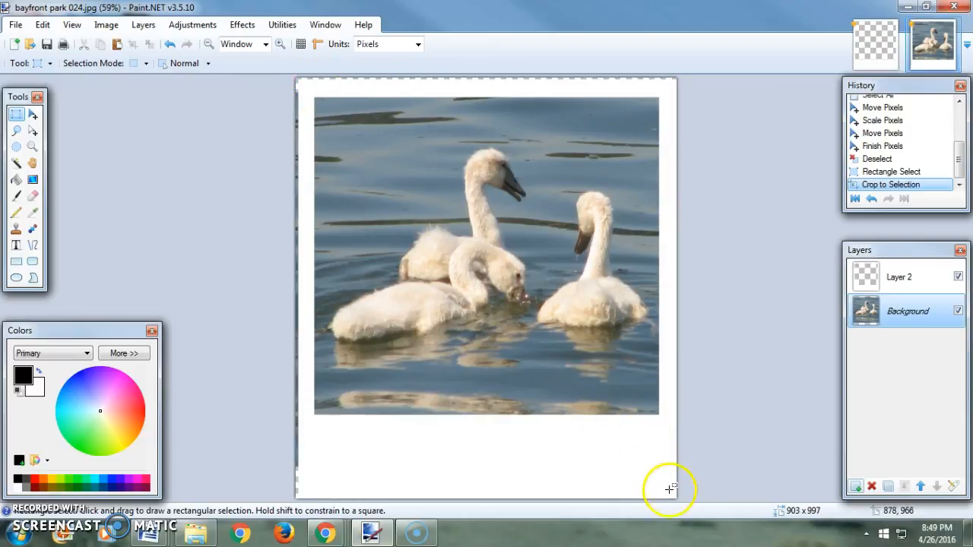
pyautogui.moveTo(679, 496); pyautogui.dragTo(300, 84)
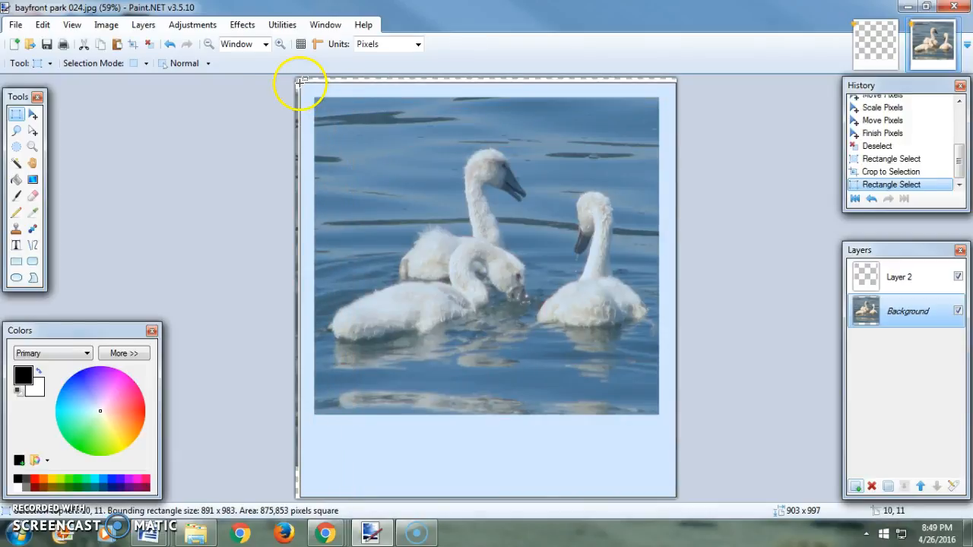
pyautogui.click(133, 44)
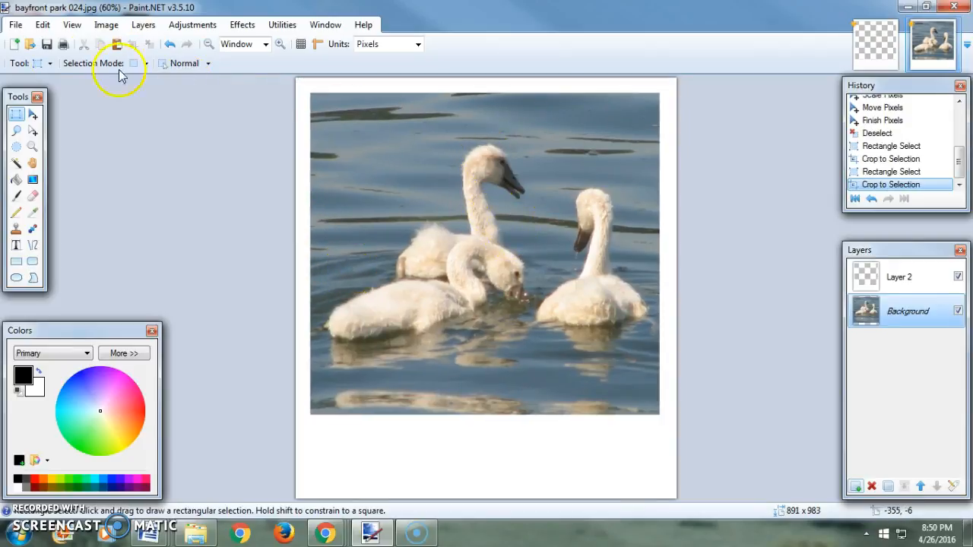
# Save the framed picture as a JPEG copy named bayfront park 024ed at quality 100, flattening its layers
pyautogui.click(16, 25)
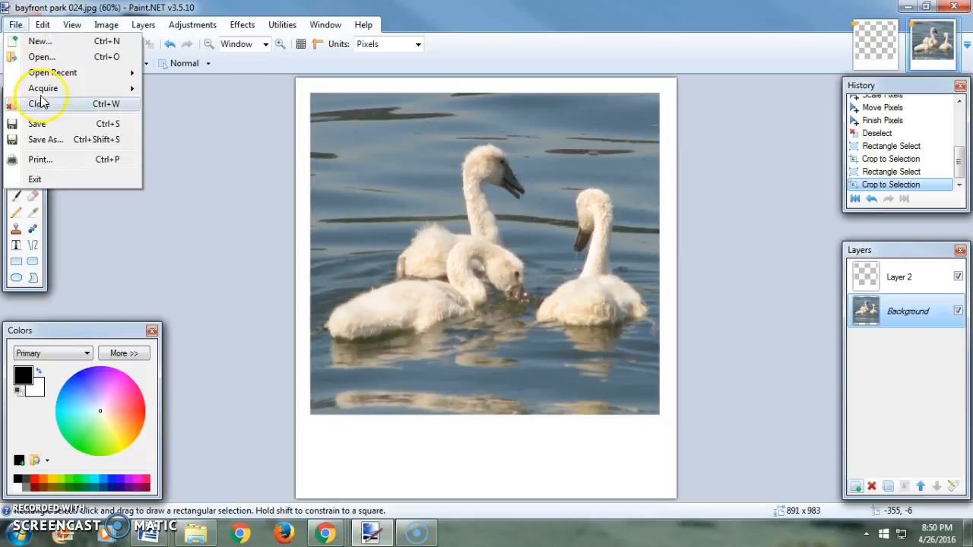
pyautogui.click(50, 141)
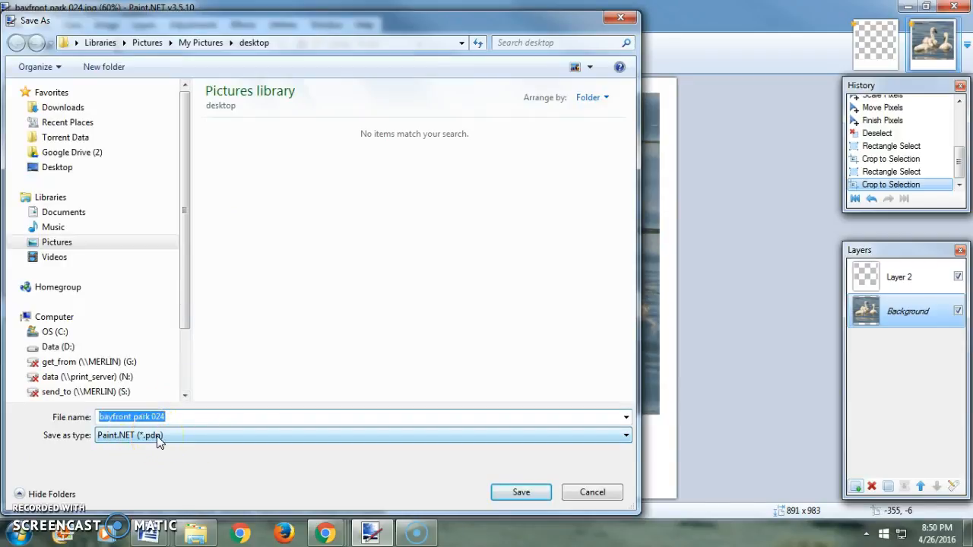
pyautogui.click(158, 439)
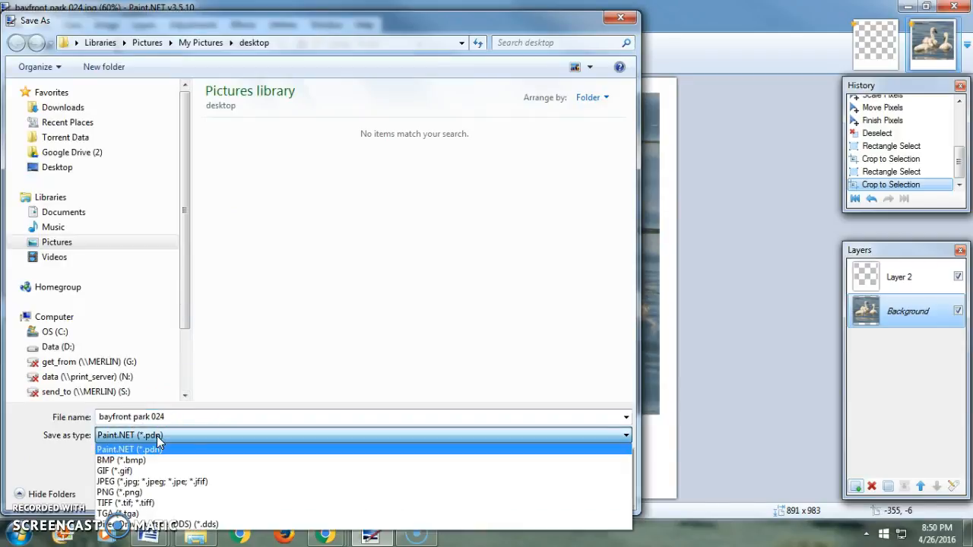
pyautogui.click(155, 481)
pyautogui.click(204, 417)
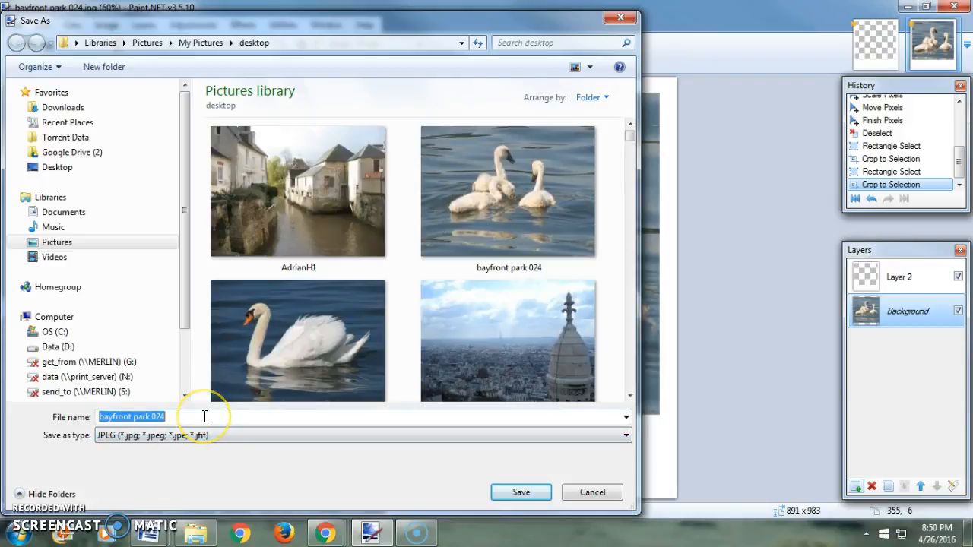
pyautogui.write('ed')
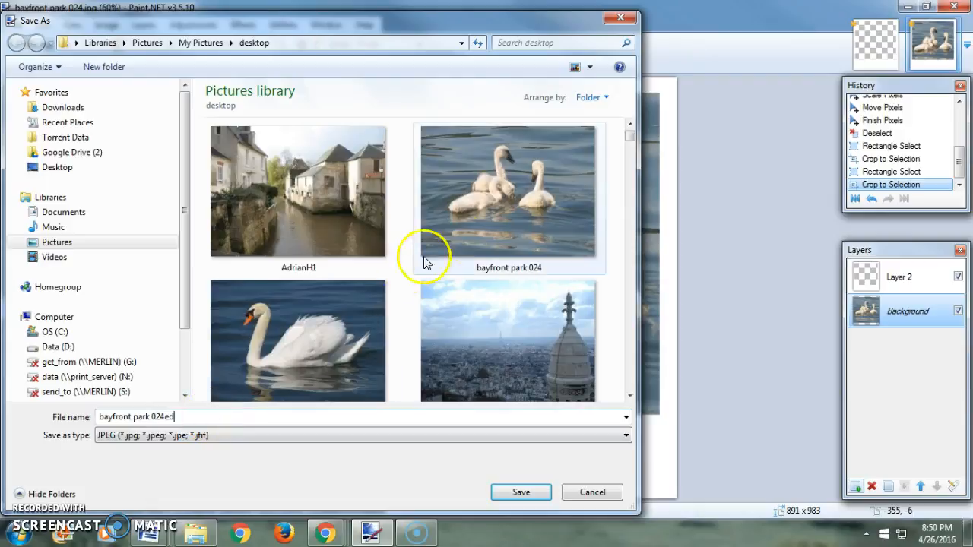
pyautogui.click(519, 492)
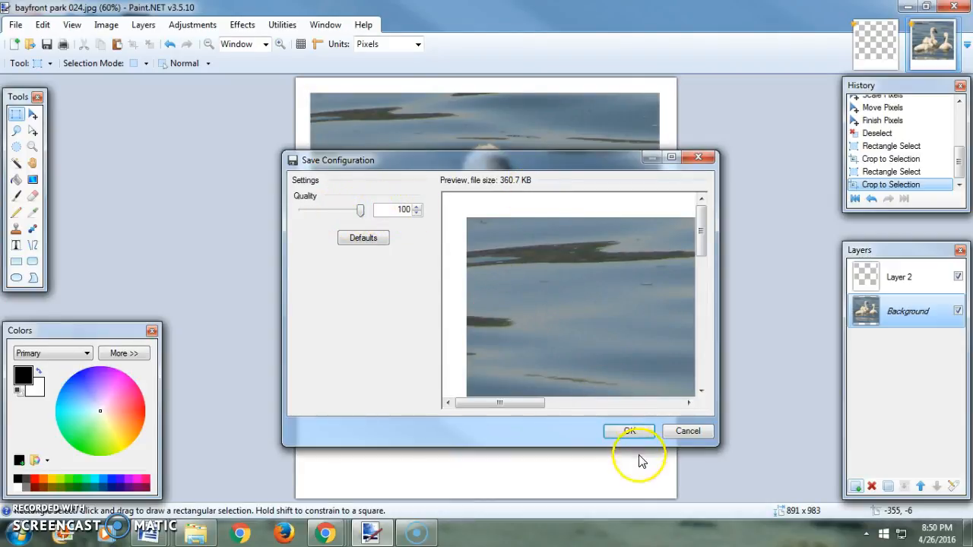
pyautogui.click(630, 432)
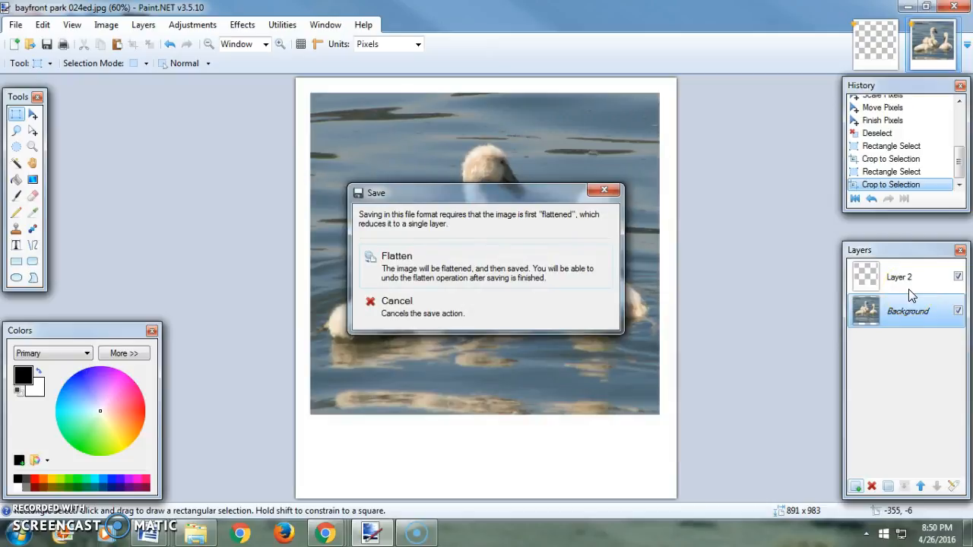
pyautogui.click(460, 276)
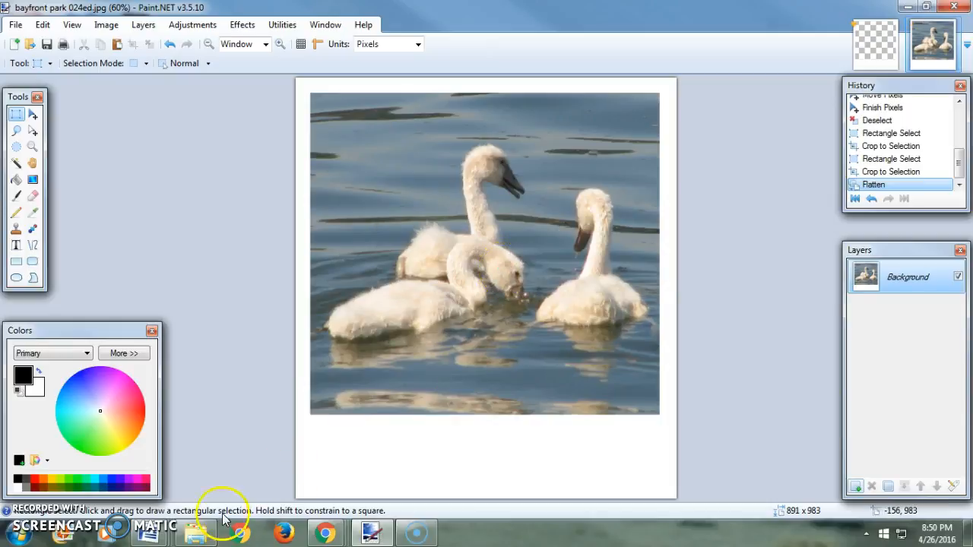
# Check the saved picture in the desktop pictures folder in Windows Explorer, and open bayfront park 027 in Paint.NET
pyautogui.click(195, 533)
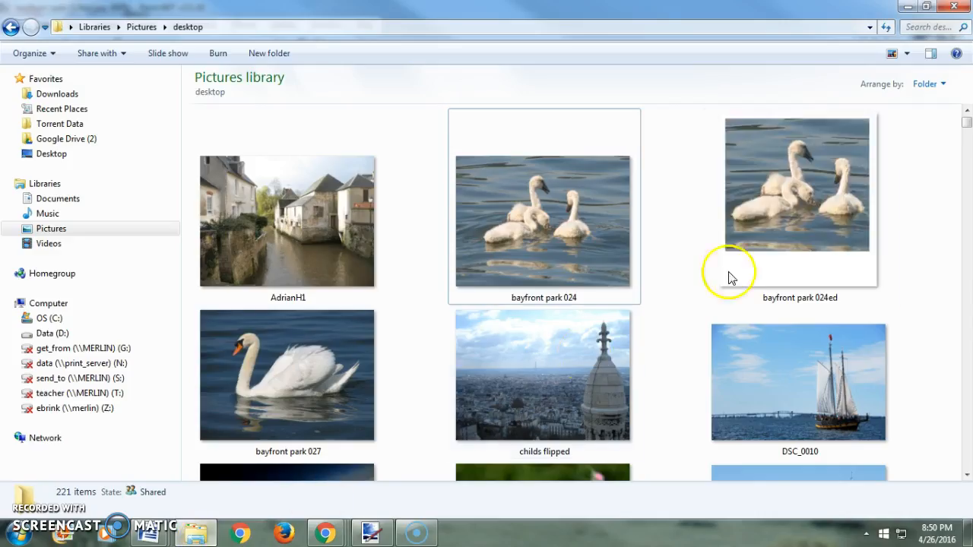
pyautogui.click(195, 534)
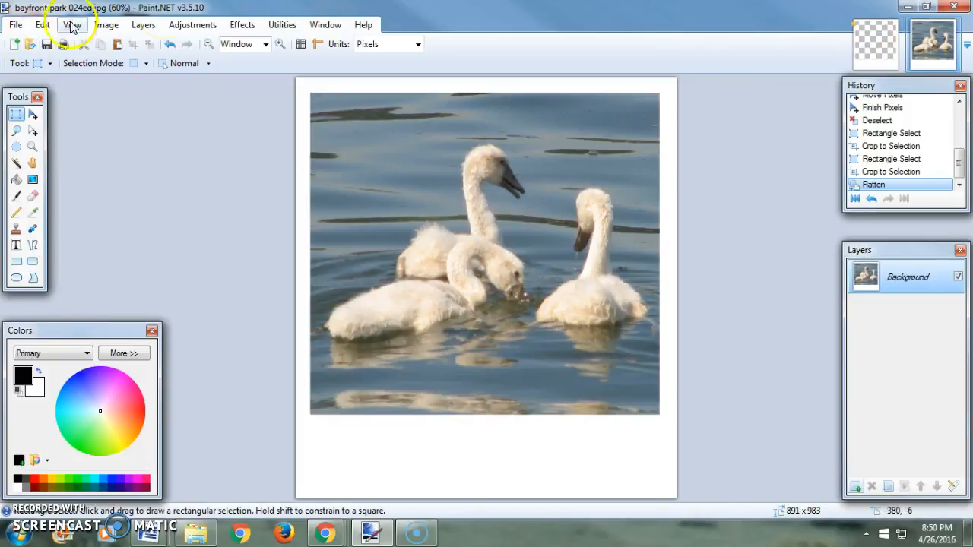
pyautogui.click(38, 47)
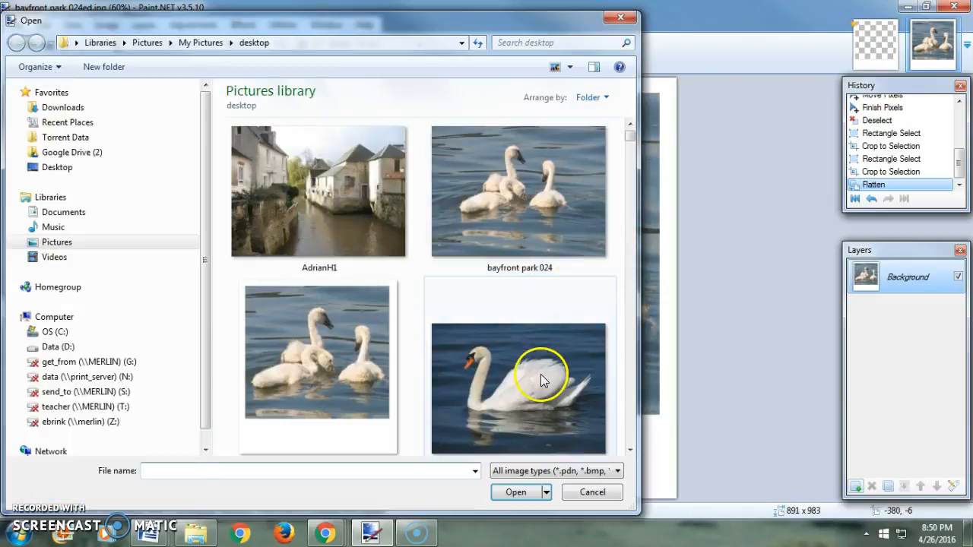
pyautogui.doubleClick(541, 366)
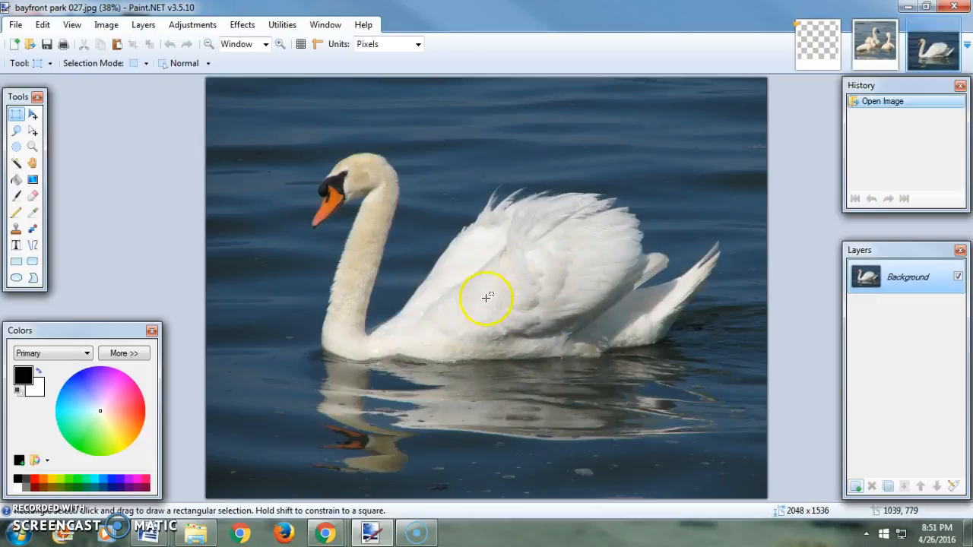
# Switch to the untitled frame image, make Move Selected Pixels active on the whole frame, and copy it
pyautogui.click(818, 50)
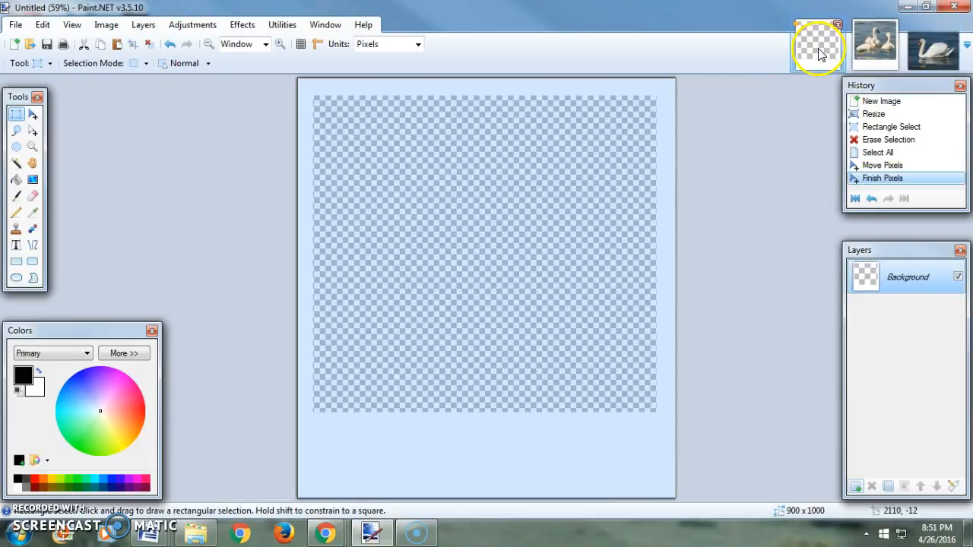
pyautogui.click(33, 114)
pyautogui.click(367, 184)
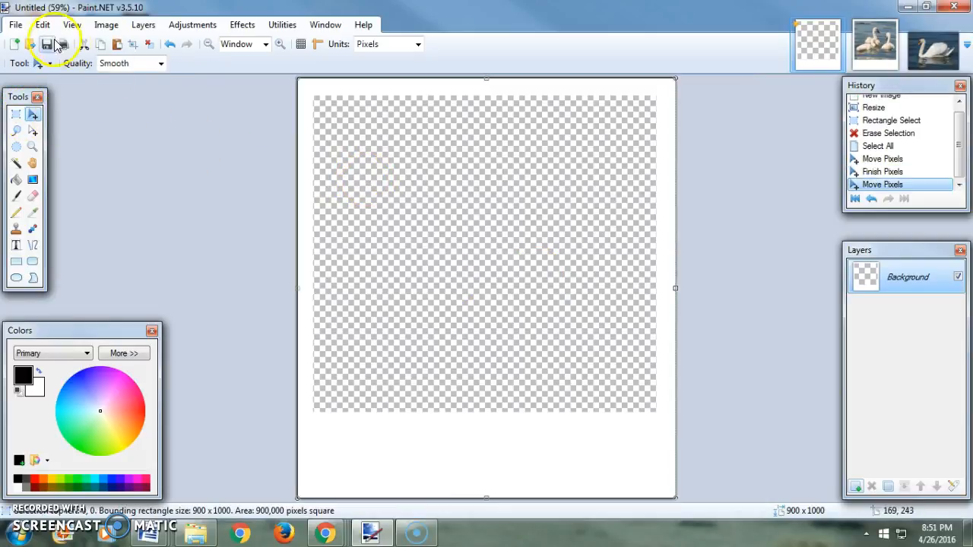
pyautogui.click(43, 25)
pyautogui.click(64, 93)
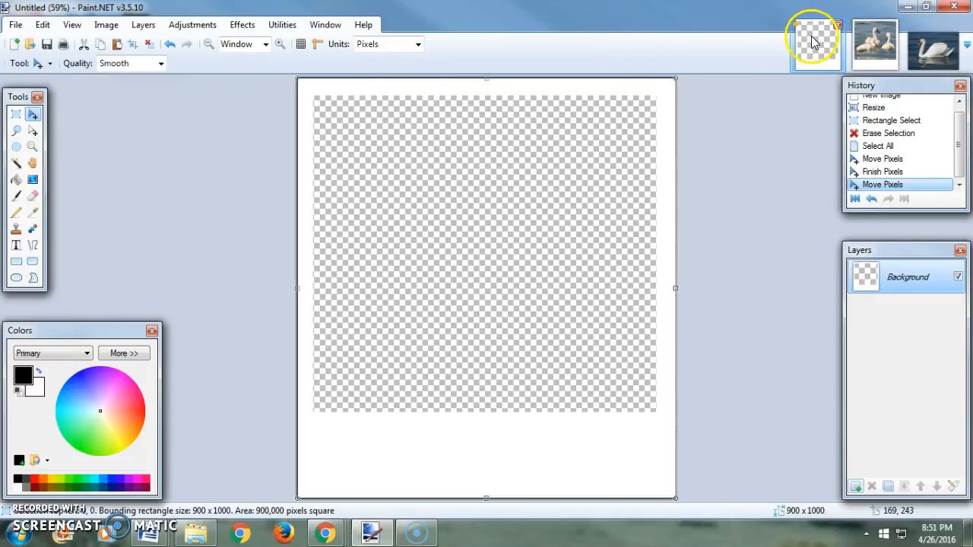
# Paste the frame into a new layer of the bayfront park 027 photo and move it over the swan's head and neck
pyautogui.click(934, 43)
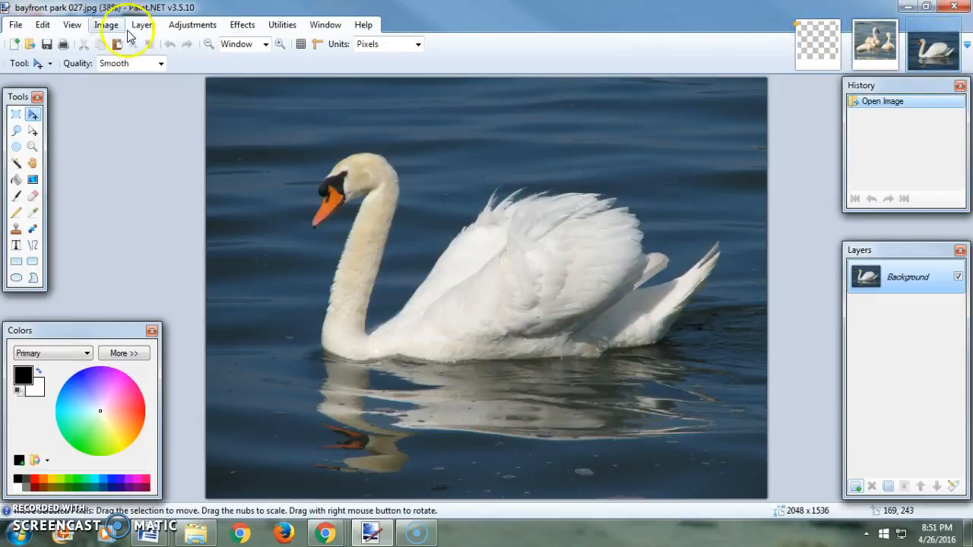
pyautogui.click(42, 24)
pyautogui.click(95, 123)
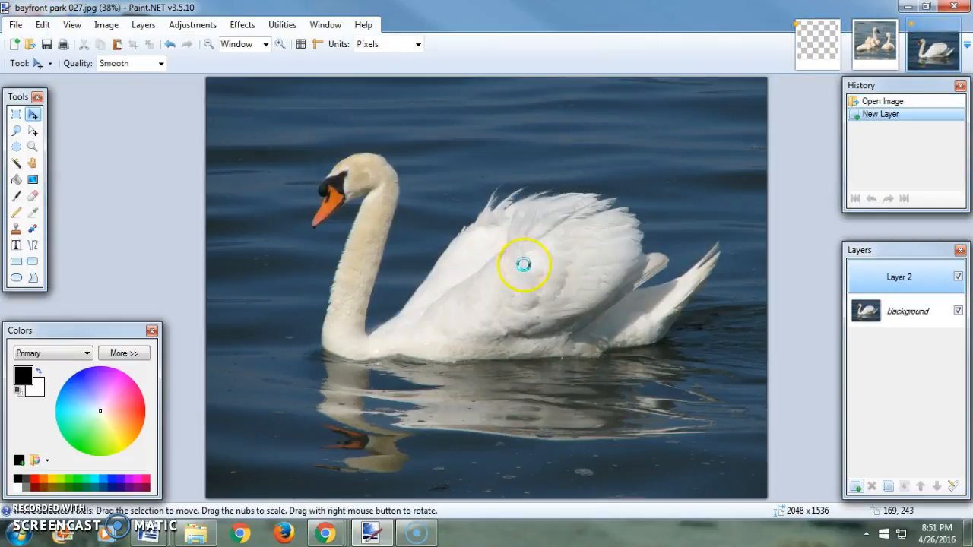
pyautogui.moveTo(379, 254); pyautogui.dragTo(419, 272)
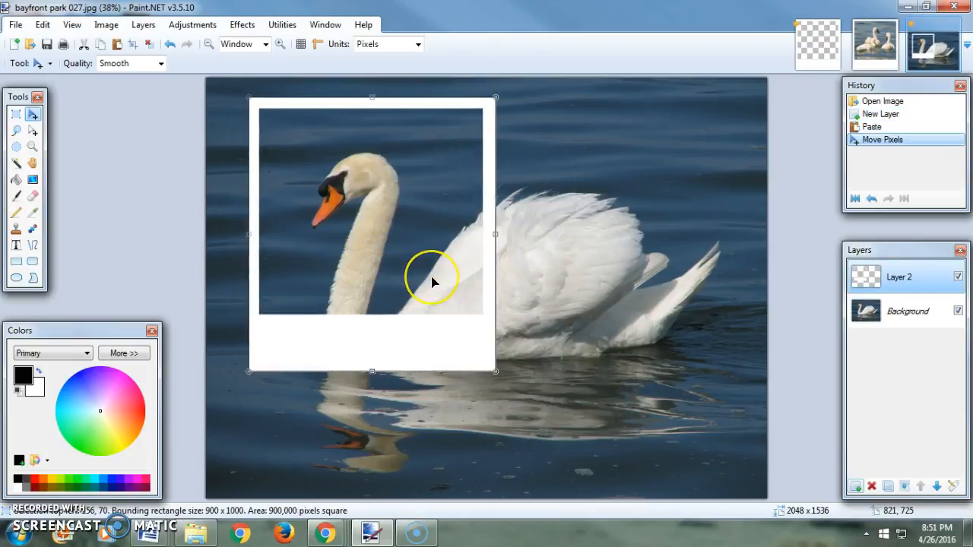